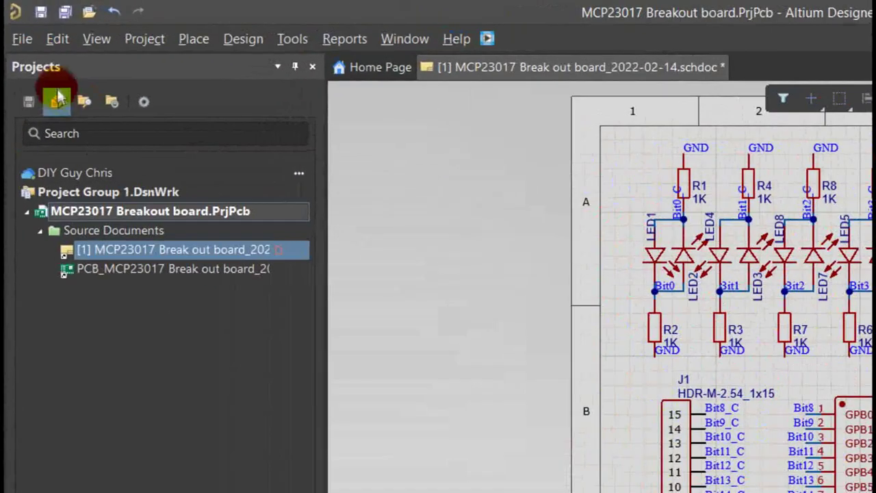
- Search the Library Loader for 'mcp23' and open U10's properties to see its SOIC-28 footprint
{"action": "left_click", "coordinate": [28, 20]}
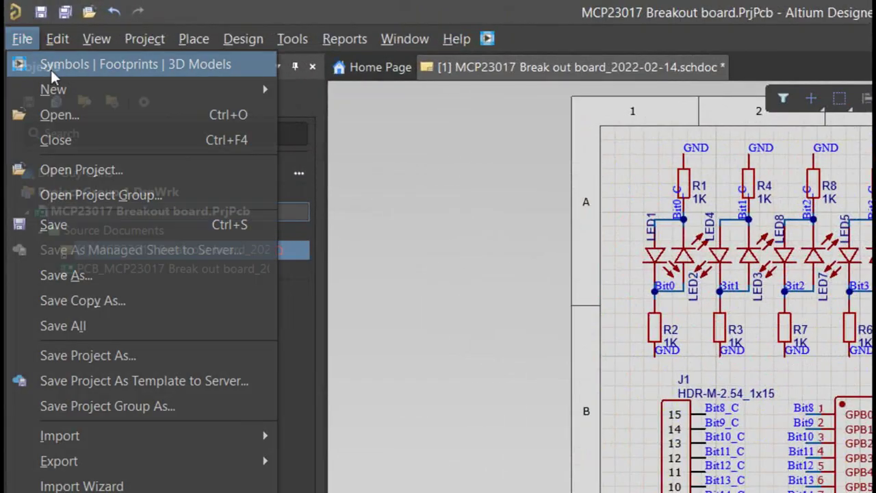
{"action": "left_click", "coordinate": [42, 36]}
{"action": "type", "text": "mcp23"}
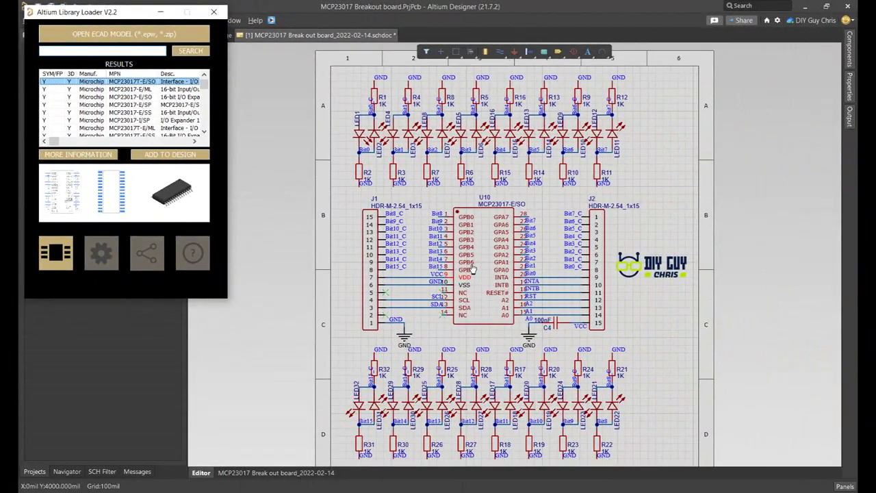
{"action": "double_click", "coordinate": [482, 261]}
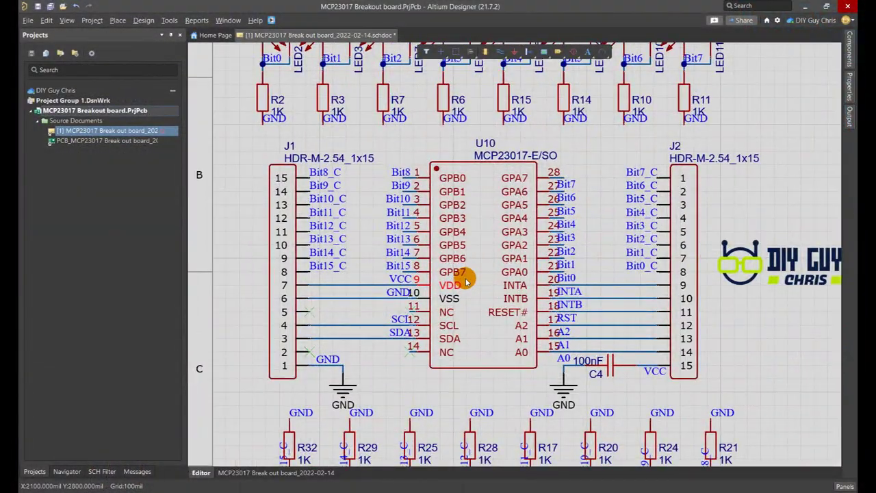
{"action": "scroll", "coordinate": [468, 218], "scroll_direction": "down", "scroll_amount": 2, "text": "ctrl"}
{"action": "scroll", "coordinate": [352, 378], "scroll_direction": "up", "scroll_amount": 3, "text": "ctrl"}
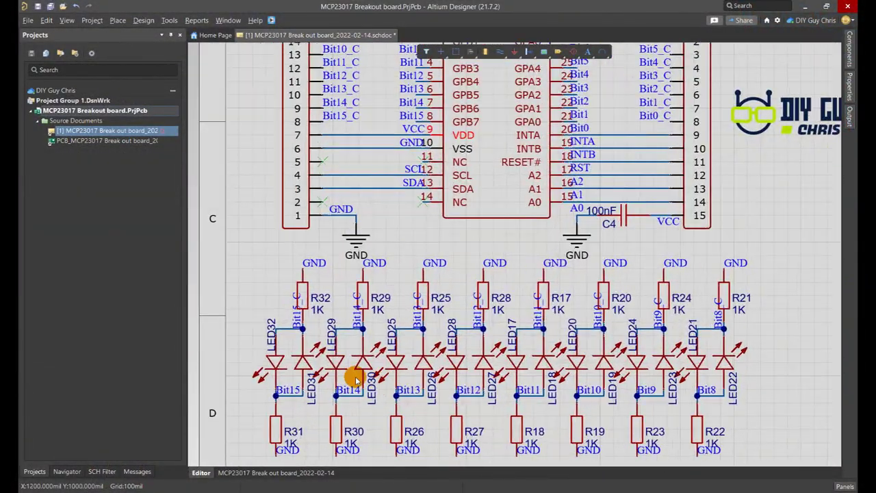
{"action": "scroll", "coordinate": [293, 349], "scroll_direction": "down", "scroll_amount": 5, "text": "ctrl"}
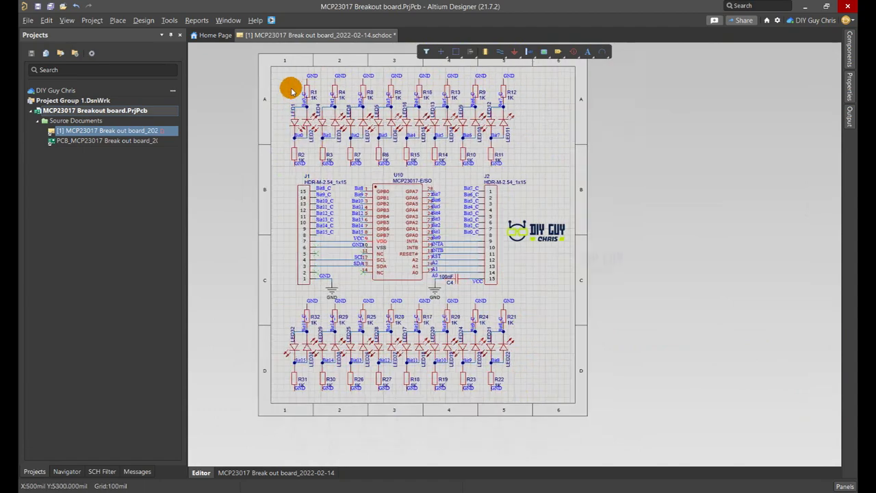
{"action": "scroll", "coordinate": [289, 88], "scroll_direction": "up", "scroll_amount": 4, "text": "ctrl"}
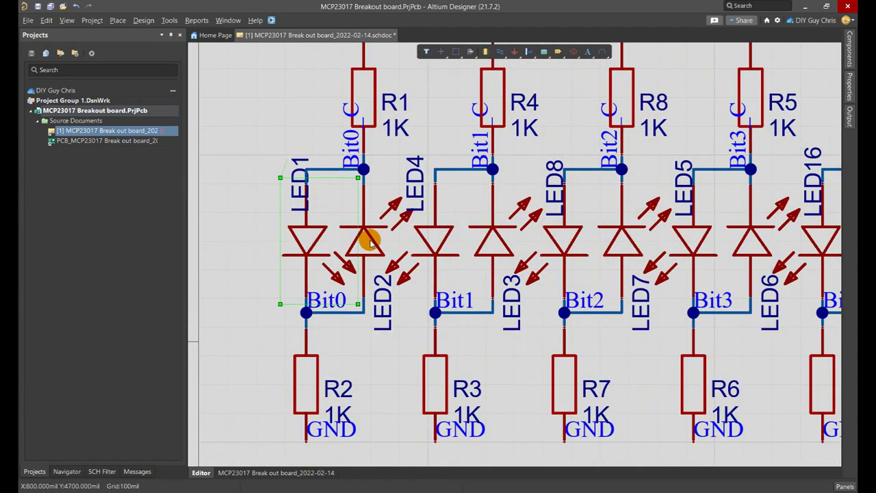
{"action": "scroll", "coordinate": [303, 281], "scroll_direction": "down", "scroll_amount": 3}
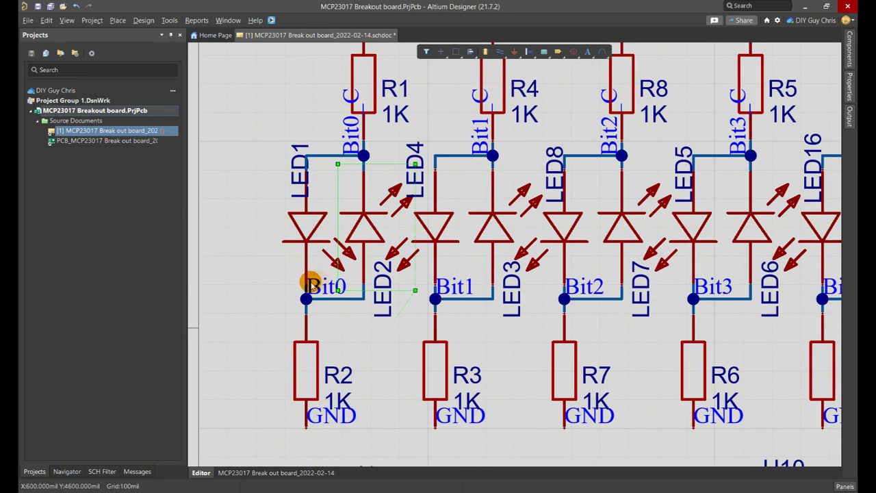
{"action": "scroll", "coordinate": [314, 301], "scroll_direction": "down", "scroll_amount": 2, "text": "ctrl"}
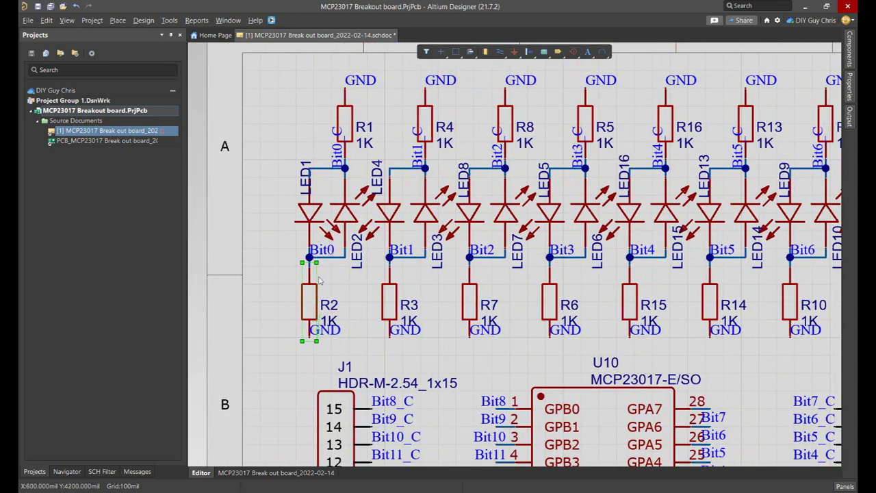
{"action": "scroll", "coordinate": [351, 117], "scroll_direction": "up", "scroll_amount": 2, "text": "ctrl"}
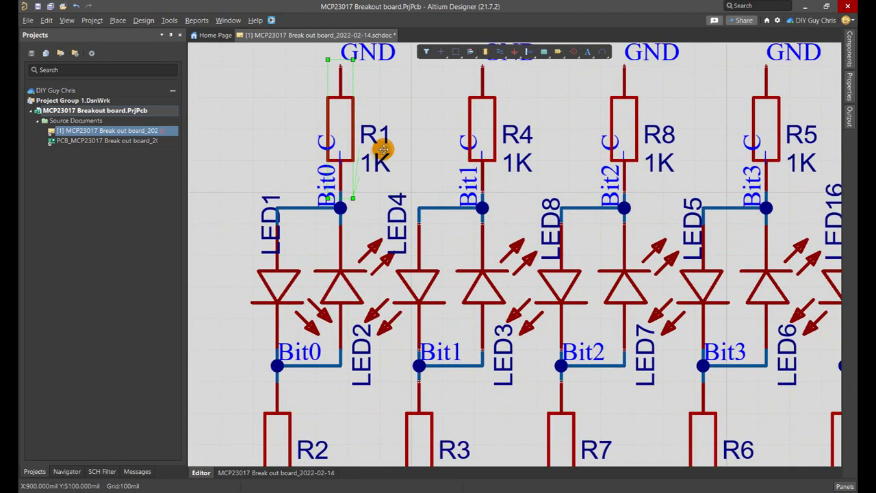
{"action": "scroll", "coordinate": [383, 149], "scroll_direction": "down", "scroll_amount": 3, "text": "ctrl"}
{"action": "scroll", "coordinate": [368, 195], "scroll_direction": "up", "scroll_amount": 4, "text": "ctrl"}
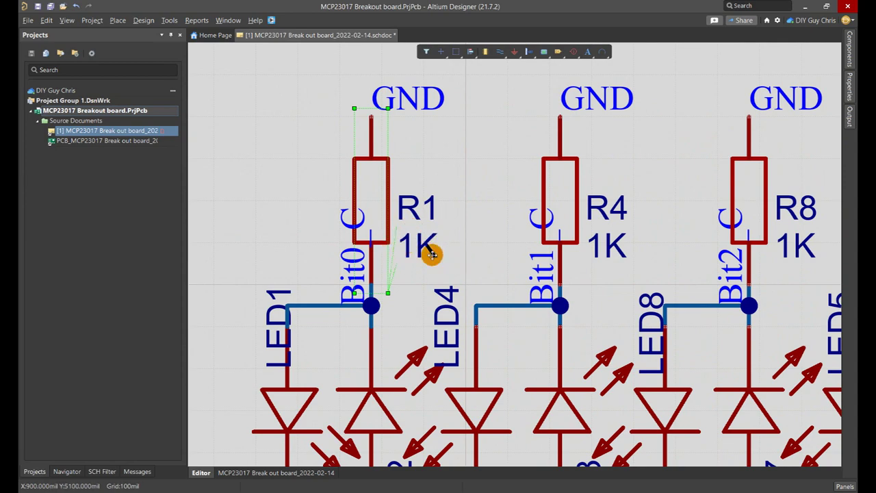
{"action": "scroll", "coordinate": [475, 229], "scroll_direction": "down", "scroll_amount": 4, "text": "ctrl"}
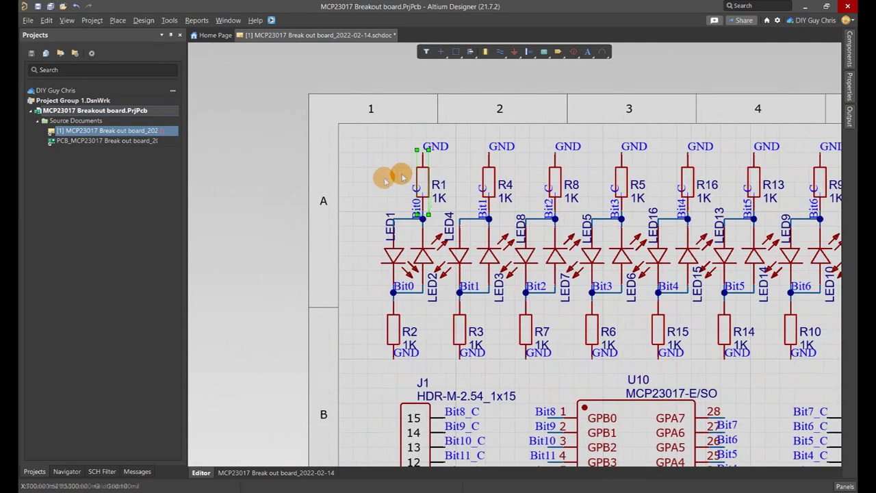
{"action": "scroll", "coordinate": [369, 239], "scroll_direction": "down", "scroll_amount": 2, "text": "ctrl"}
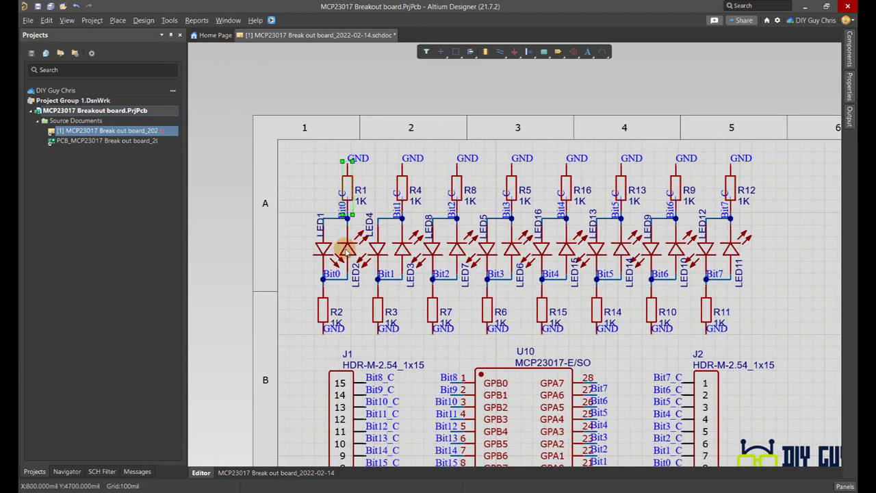
- Check LED2's footprint in the Properties panel, then deselect it and zoom around the schematic
{"action": "left_click", "coordinate": [851, 87]}
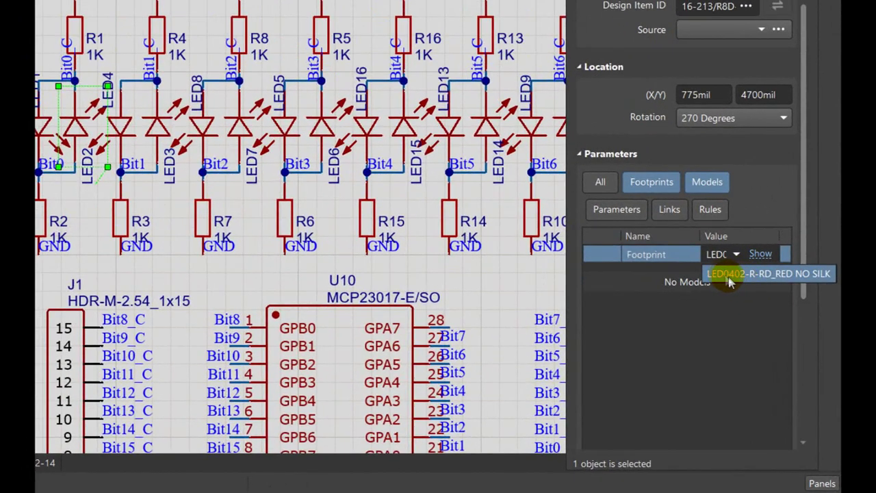
{"action": "left_click", "coordinate": [479, 282]}
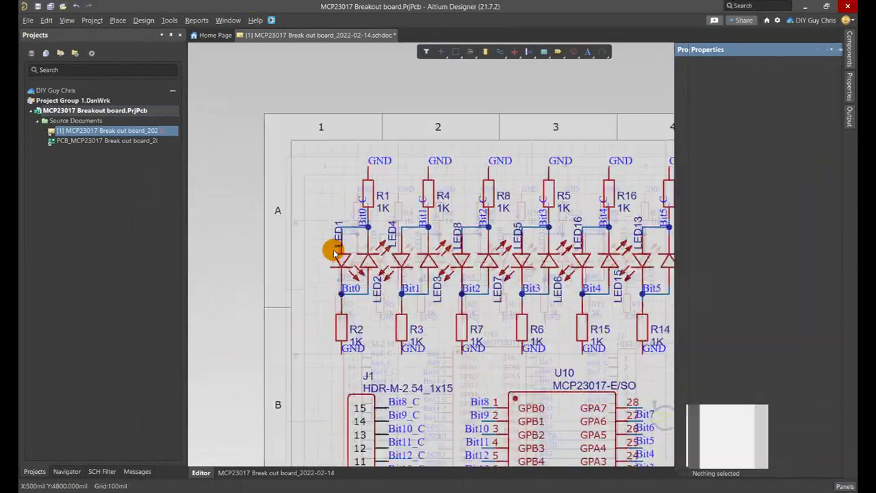
{"action": "scroll", "coordinate": [315, 242], "scroll_direction": "up", "scroll_amount": 3, "text": "ctrl"}
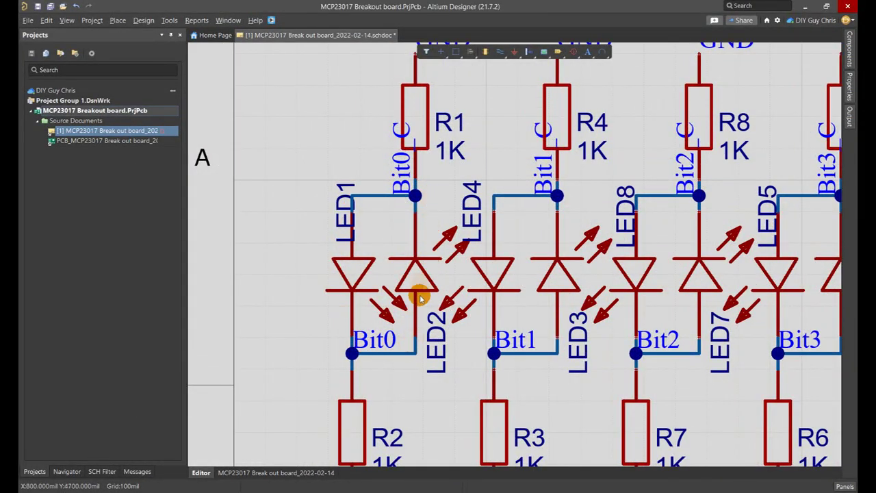
{"action": "scroll", "coordinate": [325, 213], "scroll_direction": "down", "scroll_amount": 6, "text": "ctrl"}
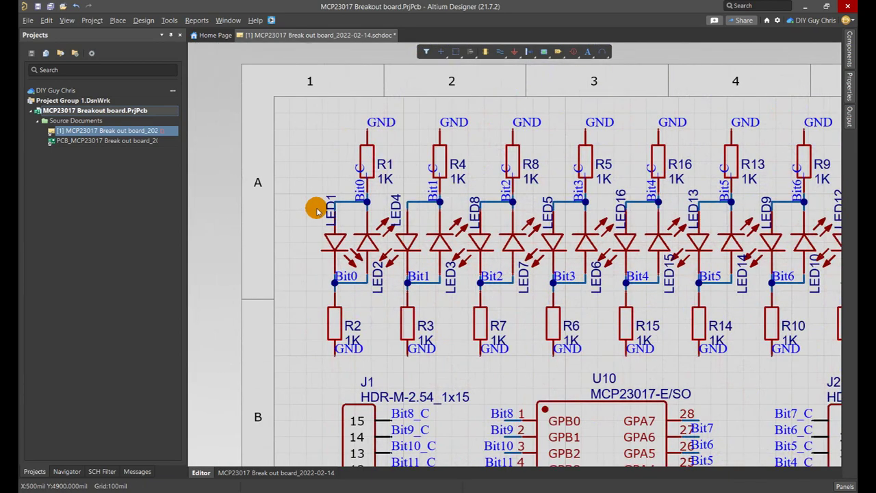
{"action": "scroll", "coordinate": [452, 328], "scroll_direction": "up", "scroll_amount": 2, "text": "ctrl"}
{"action": "scroll", "coordinate": [336, 340], "scroll_direction": "up", "scroll_amount": 3, "text": "ctrl"}
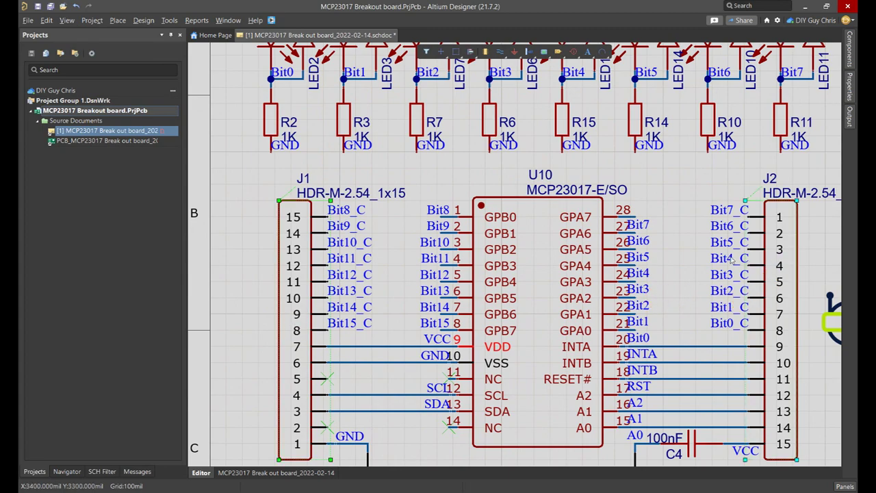
{"action": "scroll", "coordinate": [712, 241], "scroll_direction": "down", "scroll_amount": 2, "text": "ctrl"}
{"action": "scroll", "coordinate": [426, 278], "scroll_direction": "down", "scroll_amount": 2, "text": "ctrl"}
{"action": "scroll", "coordinate": [620, 280], "scroll_direction": "up", "scroll_amount": 3, "text": "ctrl"}
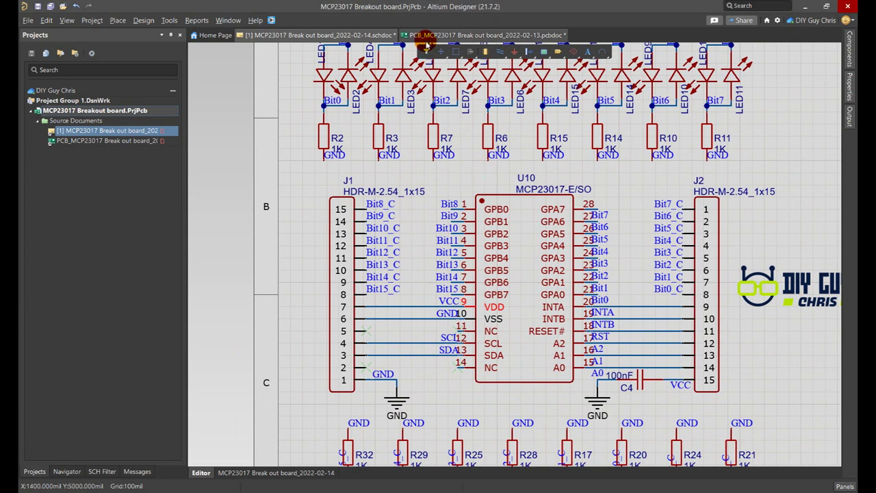
- Switch to the PCB layout document and zoom in on the top pad row
{"action": "left_click", "coordinate": [420, 35]}
{"action": "scroll", "coordinate": [369, 230], "scroll_direction": "down", "scroll_amount": 4, "text": "ctrl"}
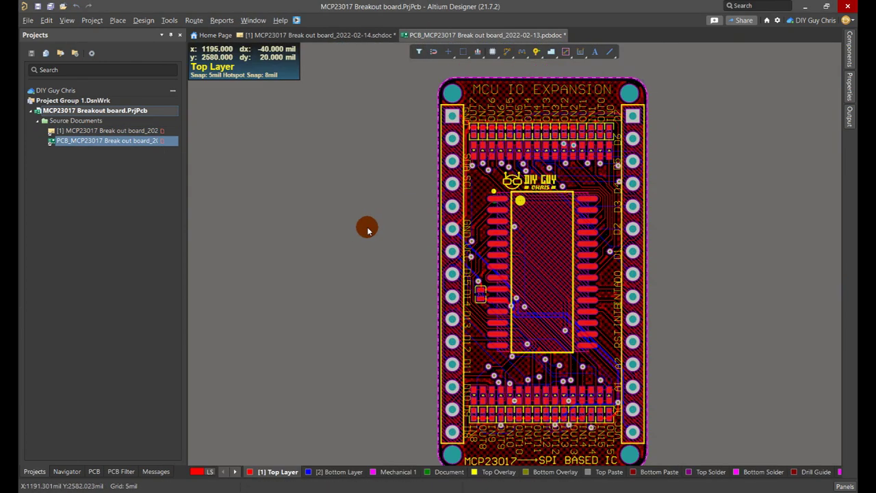
{"action": "scroll", "coordinate": [425, 237], "scroll_direction": "up", "scroll_amount": 3, "text": "ctrl"}
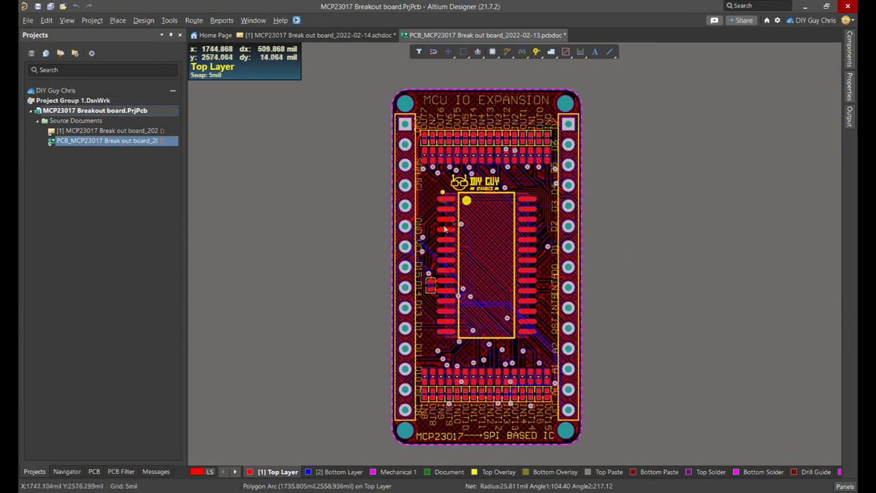
{"action": "scroll", "coordinate": [382, 250], "scroll_direction": "up", "scroll_amount": 1, "text": "ctrl"}
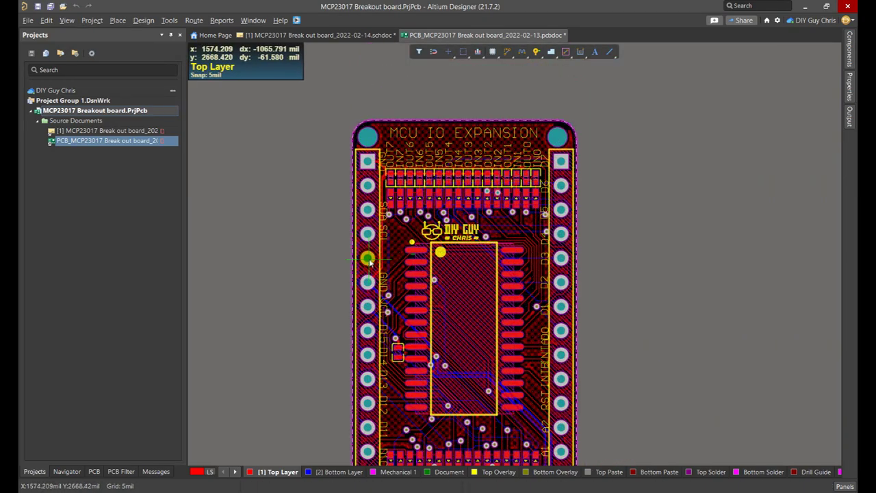
{"action": "scroll", "coordinate": [349, 124], "scroll_direction": "up", "scroll_amount": 2, "text": "ctrl"}
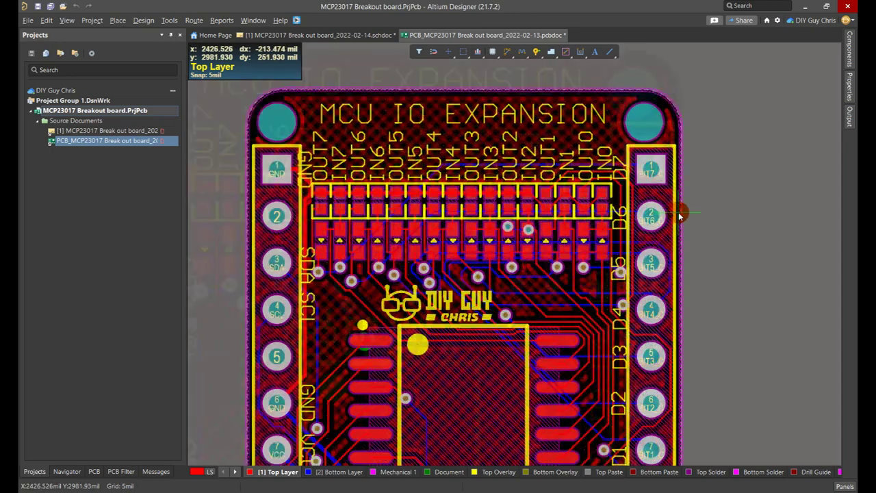
{"action": "scroll", "coordinate": [682, 211], "scroll_direction": "up", "scroll_amount": 2, "text": "ctrl"}
- Measure the 800 mil (20.32 mm) distance from pad D6 to pad 2 and close the result
{"action": "key", "text": "ctrl+m"}
{"action": "left_click", "coordinate": [669, 220]}
{"action": "scroll", "coordinate": [726, 235], "scroll_direction": "down", "scroll_amount": 1, "text": "ctrl"}
{"action": "scroll", "coordinate": [725, 235], "scroll_direction": "down", "scroll_amount": 2, "text": "ctrl"}
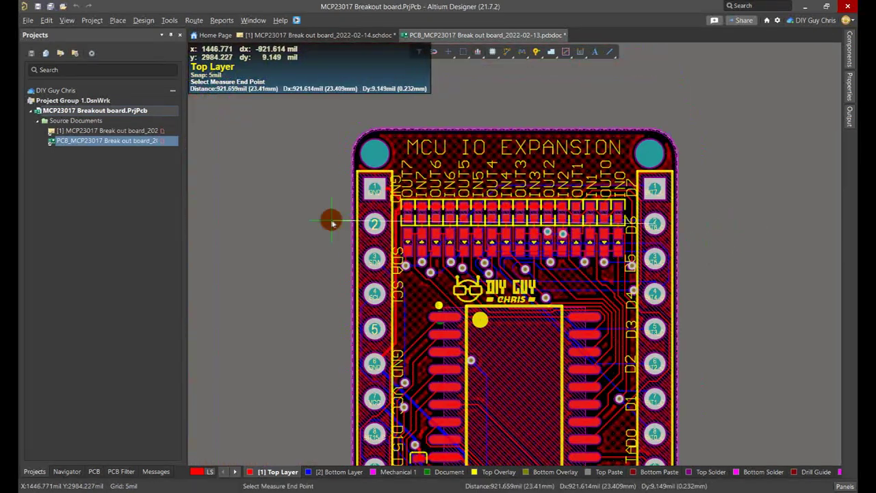
{"action": "scroll", "coordinate": [334, 219], "scroll_direction": "up", "scroll_amount": 2, "text": "ctrl"}
{"action": "left_click", "coordinate": [376, 222]}
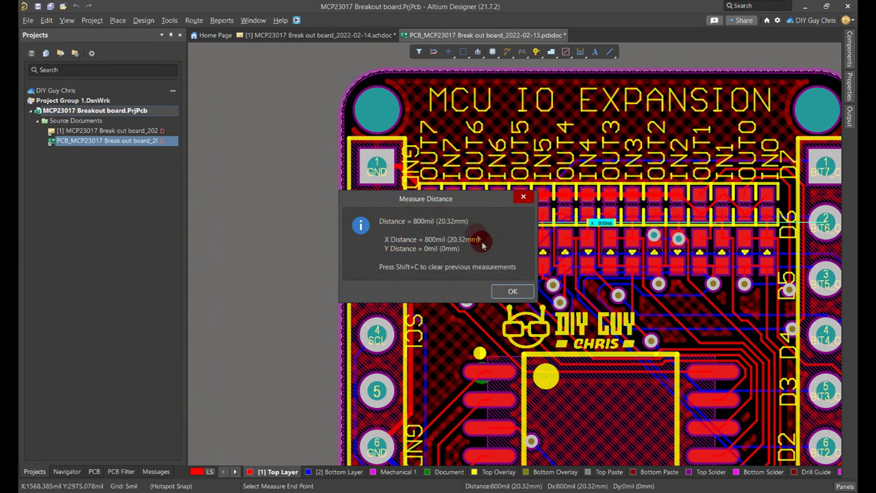
{"action": "left_click", "coordinate": [514, 292]}
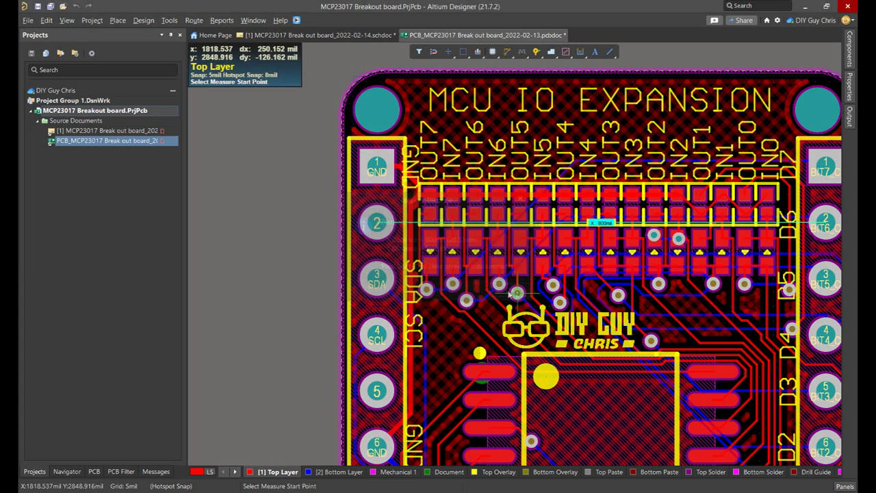
- Select the U10 chip footprint and zoom out to view the whole board
{"action": "scroll", "coordinate": [323, 220], "scroll_direction": "down", "scroll_amount": 4, "text": "ctrl"}
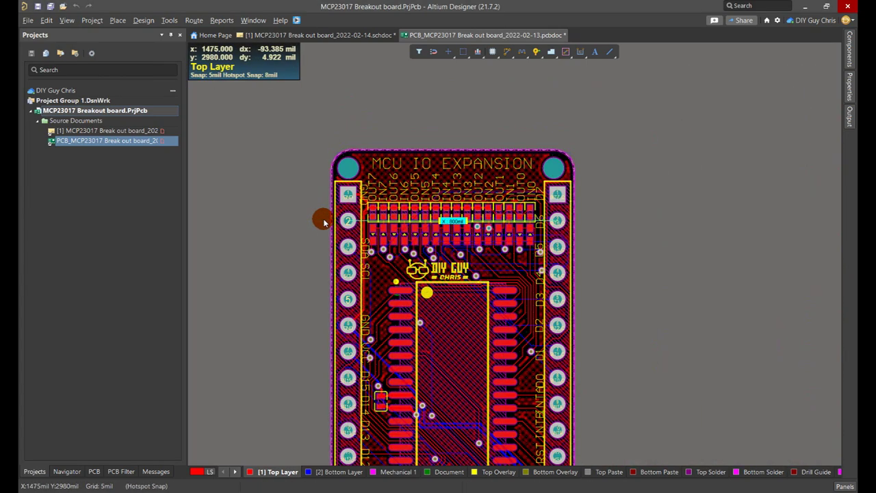
{"action": "scroll", "coordinate": [324, 222], "scroll_direction": "down", "scroll_amount": 3}
{"action": "scroll", "coordinate": [452, 206], "scroll_direction": "up", "scroll_amount": 2, "text": "ctrl"}
{"action": "left_click", "coordinate": [461, 210]}
{"action": "scroll", "coordinate": [462, 211], "scroll_direction": "down", "scroll_amount": 2, "text": "ctrl"}
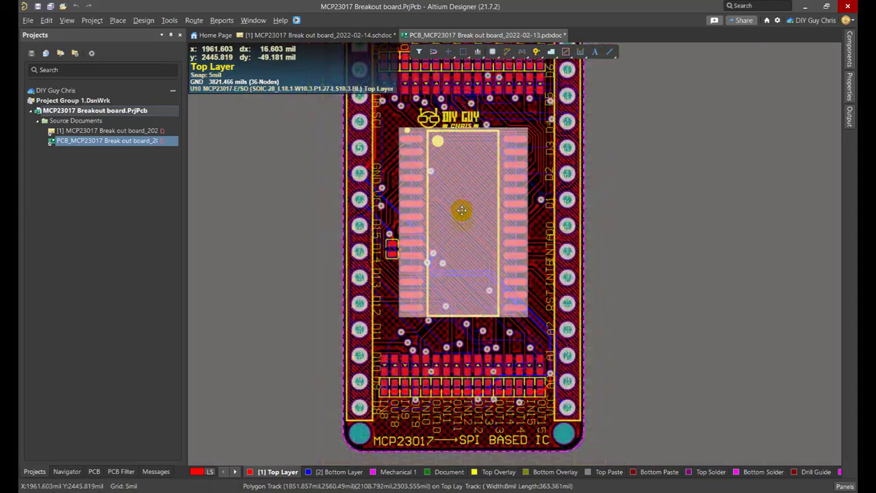
{"action": "scroll", "coordinate": [438, 370], "scroll_direction": "up", "scroll_amount": 2, "text": "ctrl"}
{"action": "scroll", "coordinate": [438, 370], "scroll_direction": "down", "scroll_amount": 2, "text": "ctrl"}
{"action": "scroll", "coordinate": [425, 144], "scroll_direction": "up", "scroll_amount": 3, "text": "ctrl"}
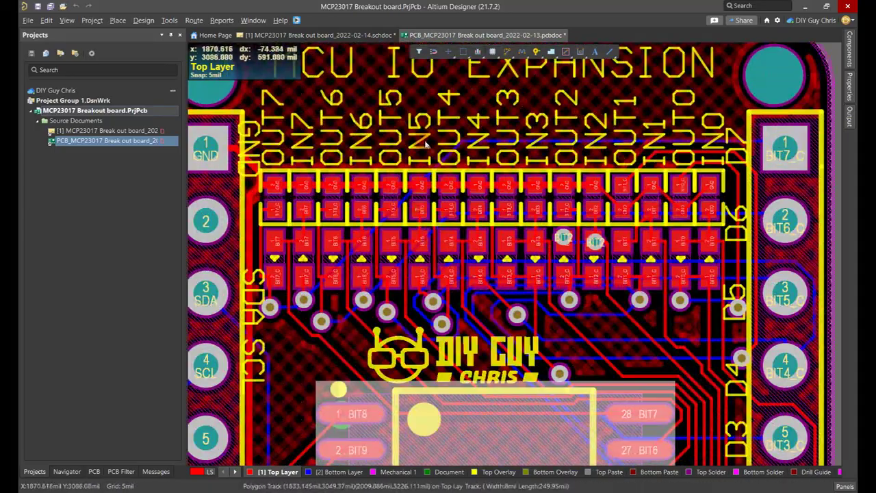
{"action": "scroll", "coordinate": [548, 206], "scroll_direction": "down", "scroll_amount": 4, "text": "ctrl"}
{"action": "scroll", "coordinate": [710, 279], "scroll_direction": "up", "scroll_amount": 1, "text": "ctrl"}
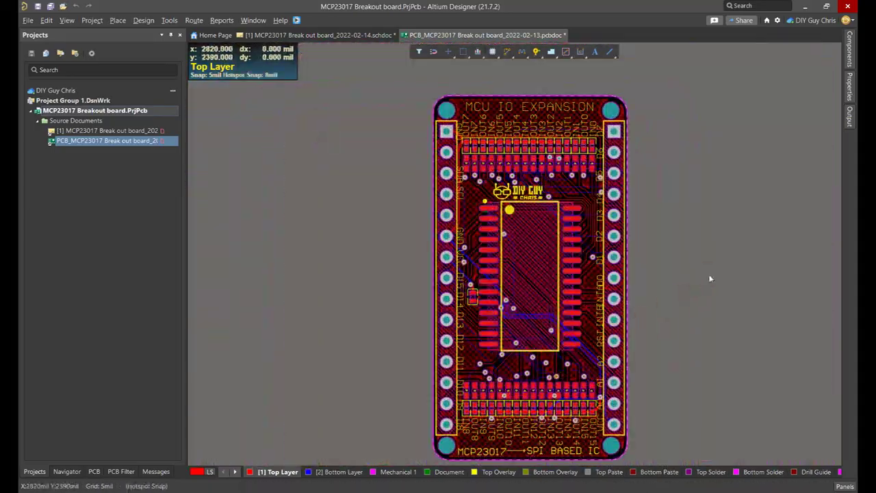
{"action": "left_click", "coordinate": [143, 20]}
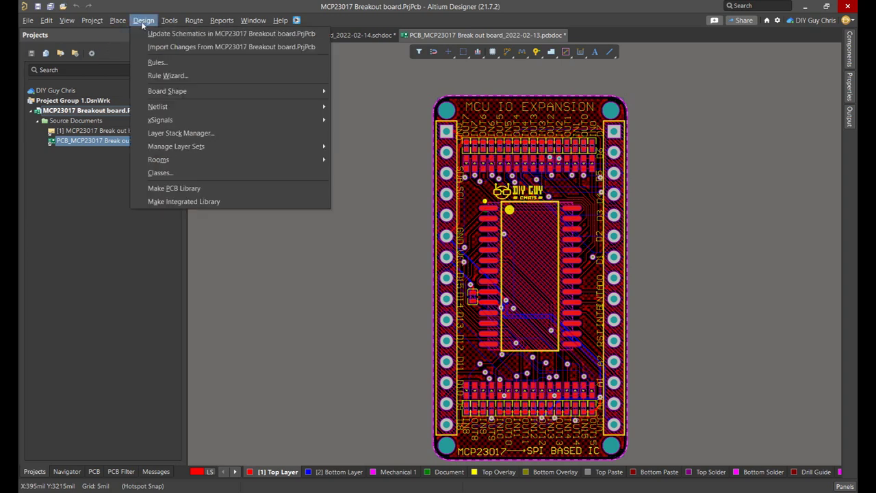
{"action": "left_click", "coordinate": [157, 62]}
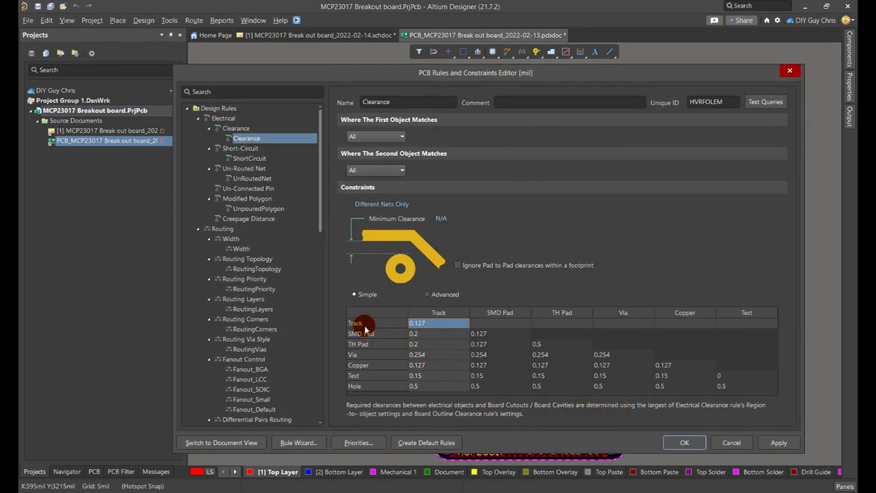
{"action": "left_click", "coordinate": [466, 335]}
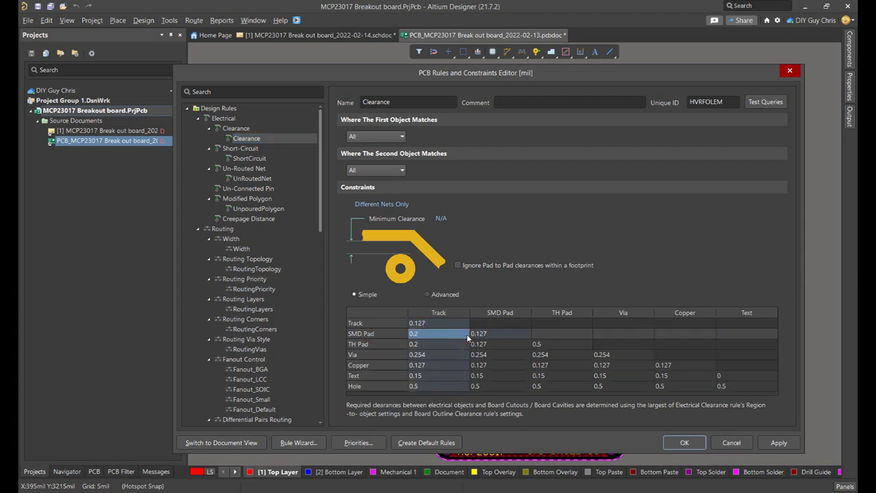
{"action": "left_click", "coordinate": [732, 442]}
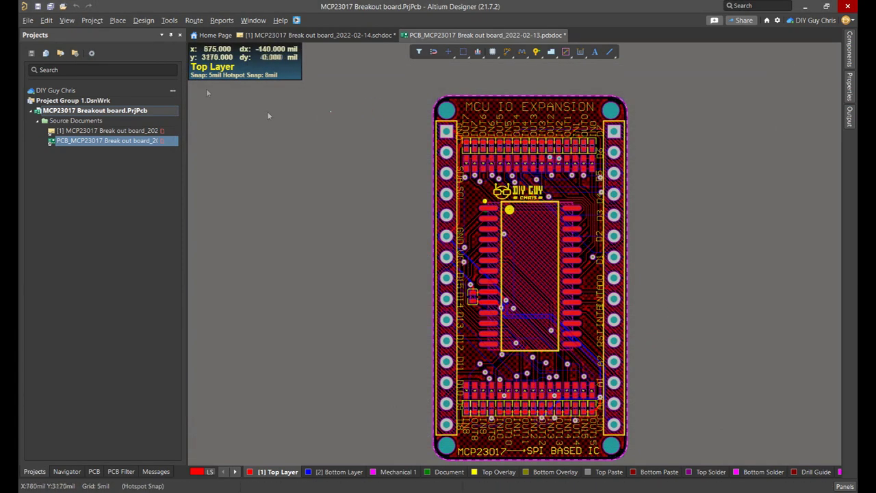
- Switch the board to 3D Layout Mode and orbit it to an angled view
{"action": "left_click", "coordinate": [66, 21]}
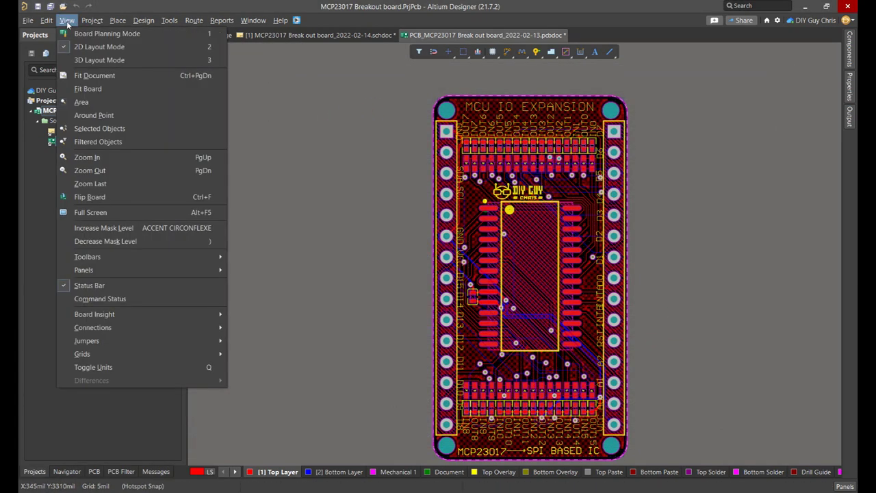
{"action": "left_click", "coordinate": [99, 60]}
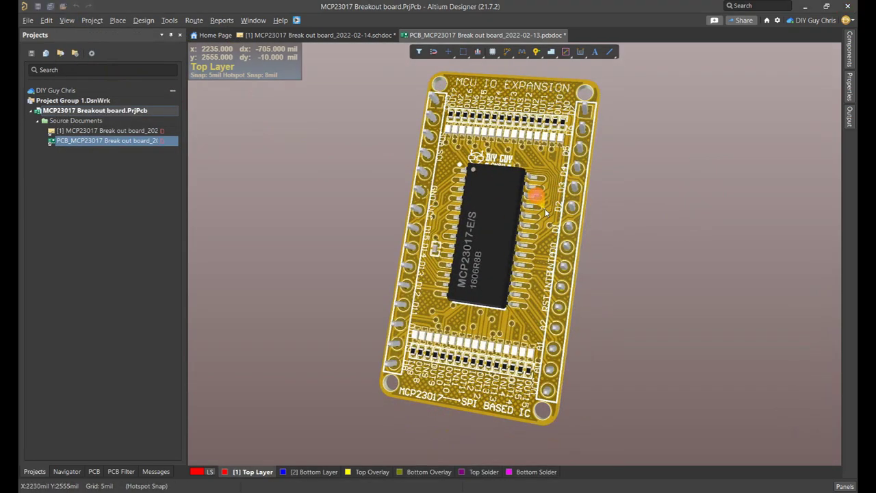
{"action": "right_click_drag", "start_coordinate": [551, 200], "coordinate": [381, 416], "text": "shift"}
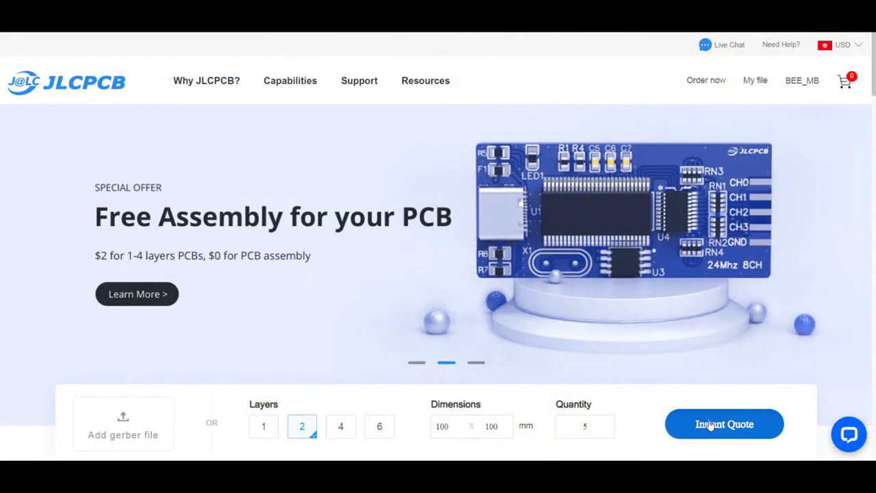
- Upload the MCP23017 Break out board gerber zip to a JLCPCB instant quote
{"action": "left_click", "coordinate": [715, 422]}
{"action": "left_click", "coordinate": [361, 225]}
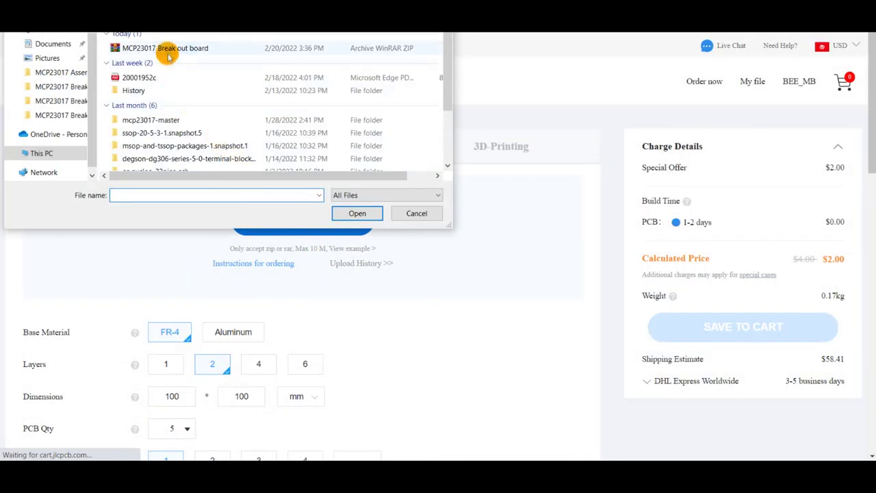
{"action": "double_click", "coordinate": [167, 52]}
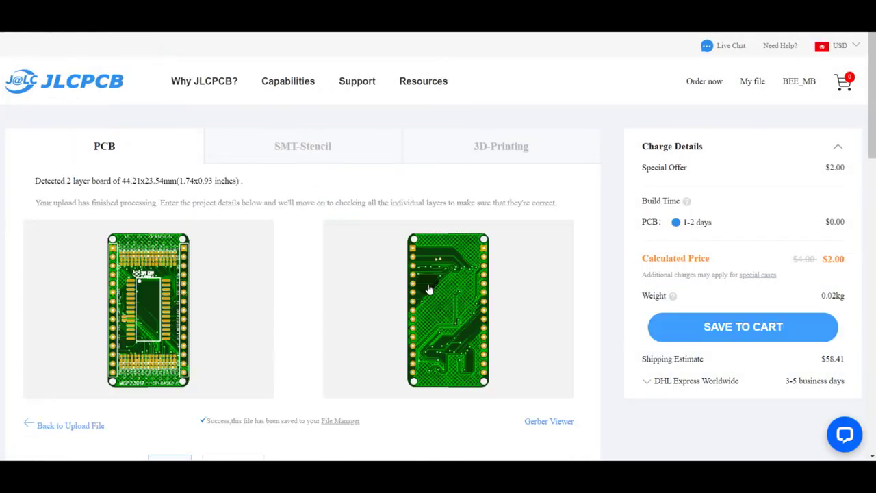
{"action": "scroll", "coordinate": [426, 283], "scroll_direction": "down", "scroll_amount": 5}
{"action": "scroll", "coordinate": [413, 308], "scroll_direction": "up", "scroll_amount": 3}
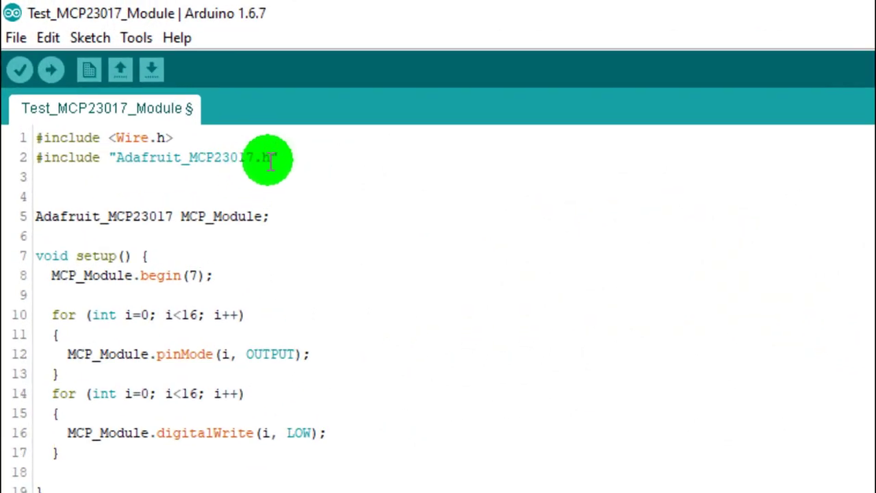
- Review the Adafruit_MCP23017 include line and the begin(7) address call in the sketch
{"action": "left_click_drag", "start_coordinate": [38, 156], "coordinate": [296, 166]}
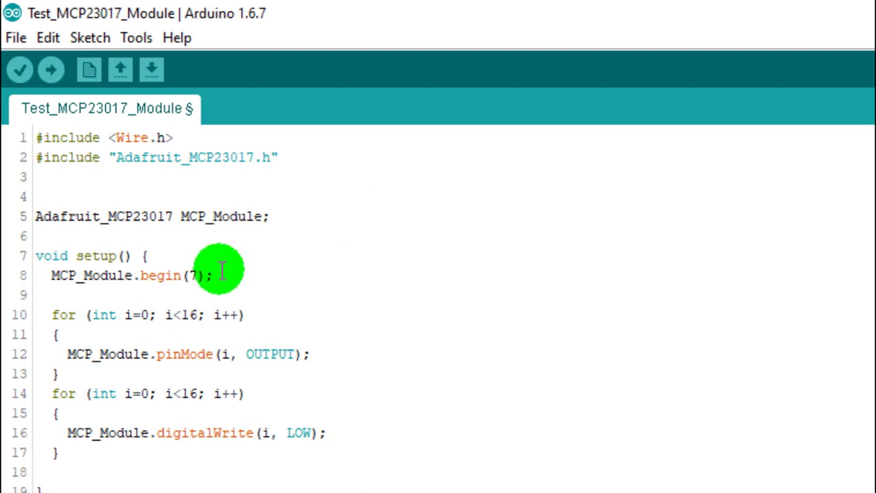
{"action": "left_click", "coordinate": [286, 216]}
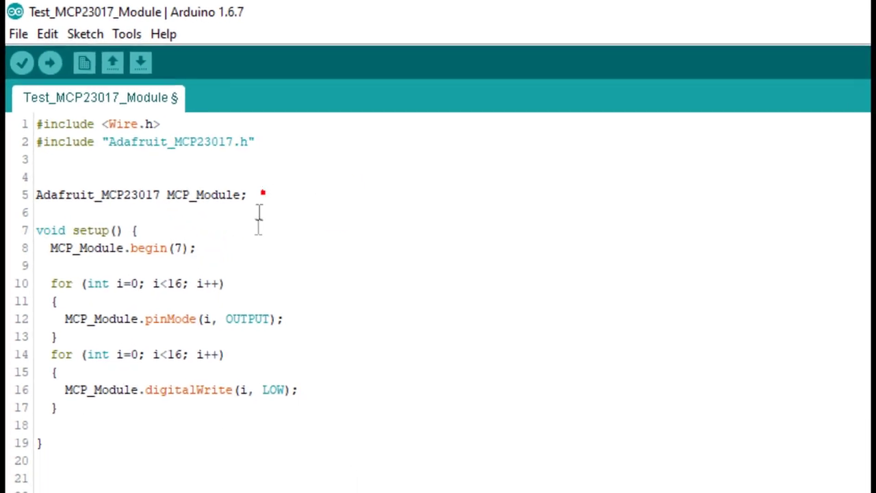
{"action": "left_click", "coordinate": [191, 275]}
{"action": "left_click", "coordinate": [158, 210]}
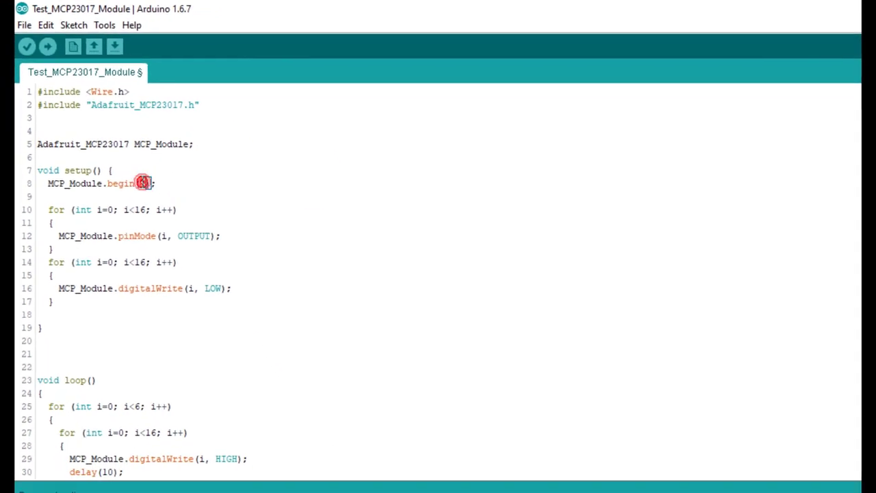
{"action": "left_click", "coordinate": [103, 162]}
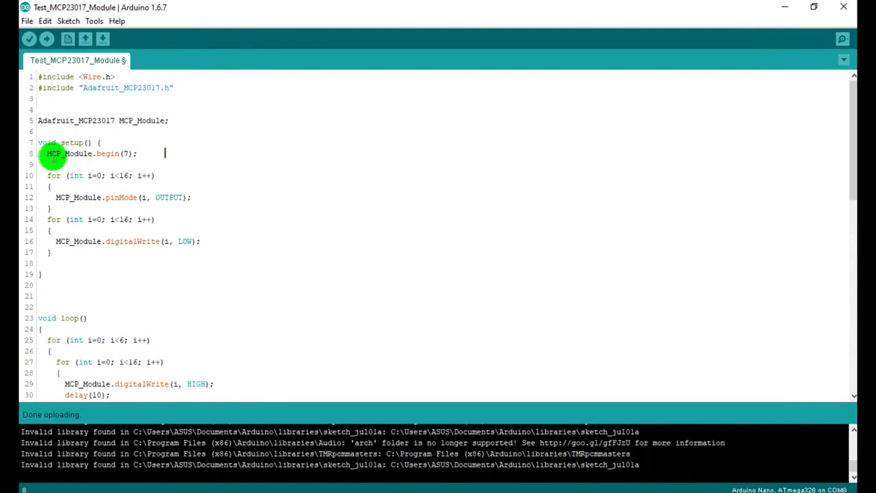
- Scroll down through the Test_MCP23017_Module sketch
{"action": "scroll", "coordinate": [244, 169], "scroll_direction": "down", "scroll_amount": 8}
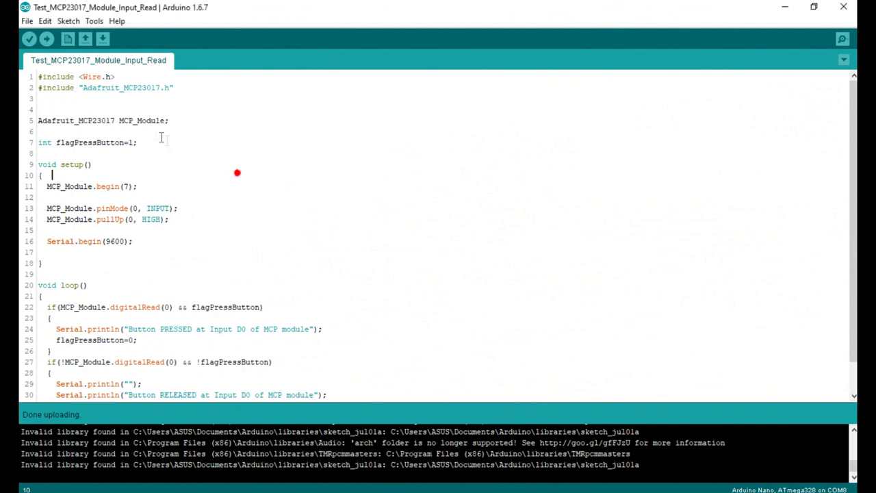
- Highlight the loop's two button-state checks, then open the serial monitor and move it left
{"action": "scroll", "coordinate": [147, 277], "scroll_direction": "down", "scroll_amount": 1}
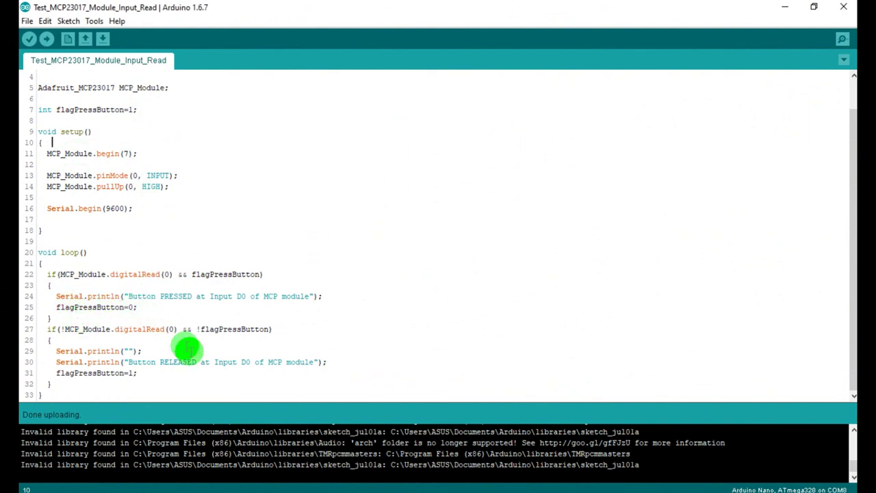
{"action": "left_click_drag", "start_coordinate": [199, 374], "coordinate": [50, 273]}
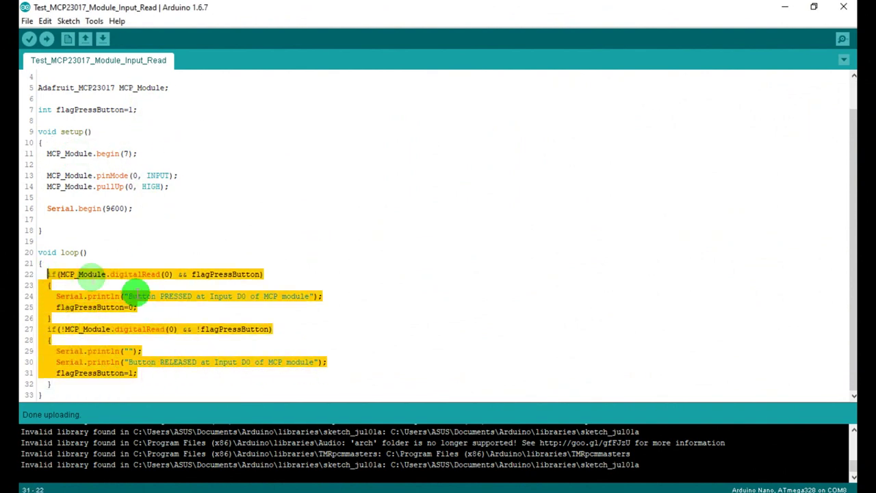
{"action": "left_click", "coordinate": [137, 302]}
{"action": "left_click", "coordinate": [842, 39]}
{"action": "left_click_drag", "start_coordinate": [550, 47], "coordinate": [508, 59]}
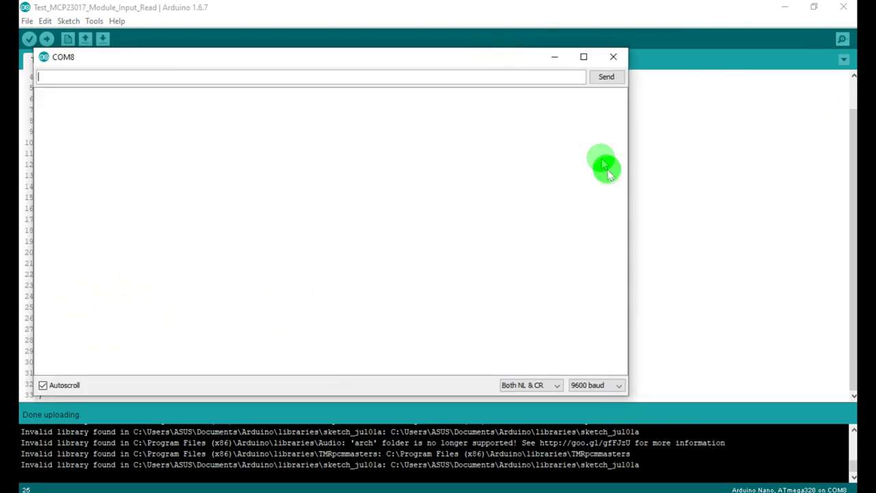